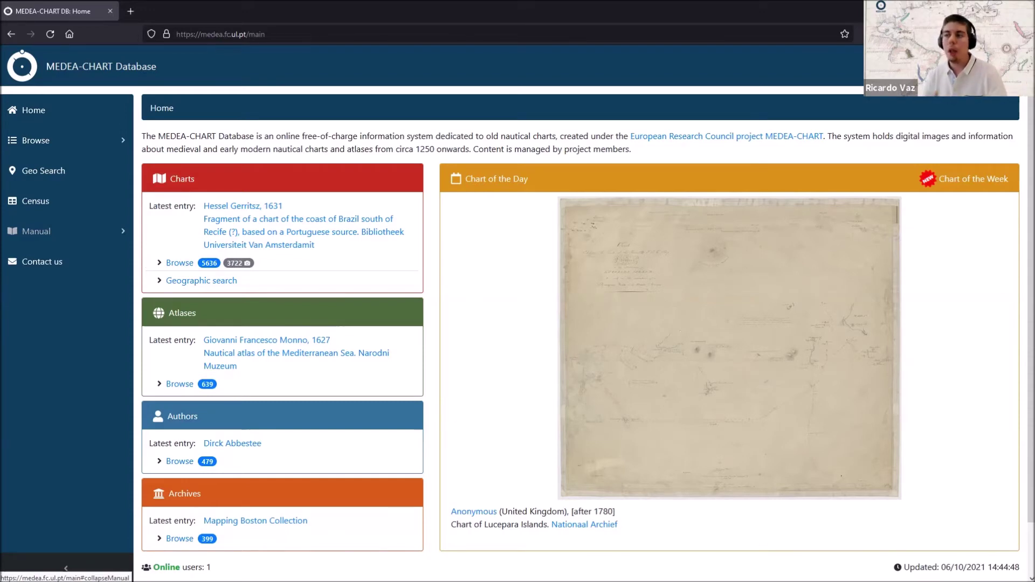
Collapse the navigation sidebar and open the browsable list of all charts.
left_click(36, 231)
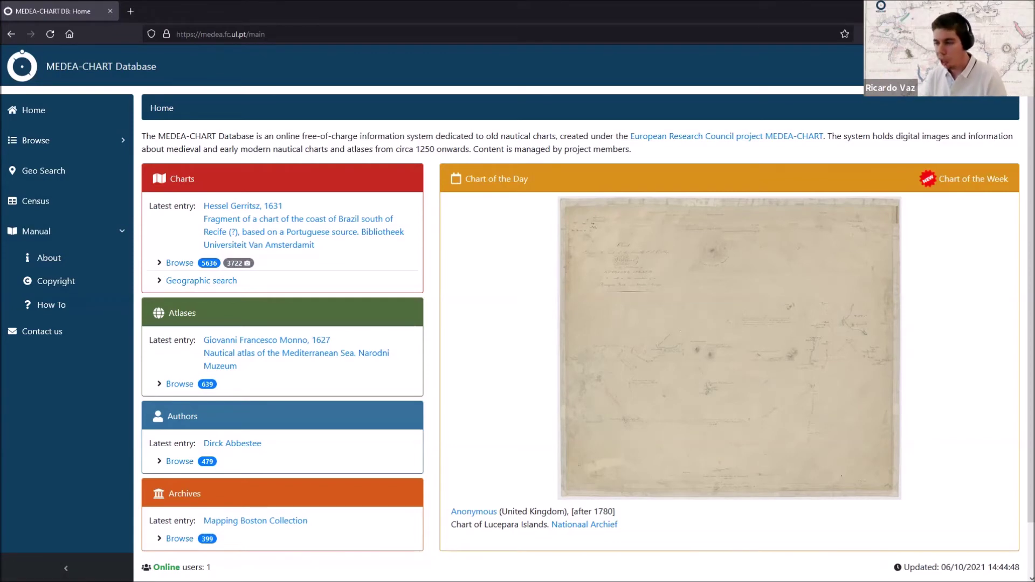
left_click(65, 568)
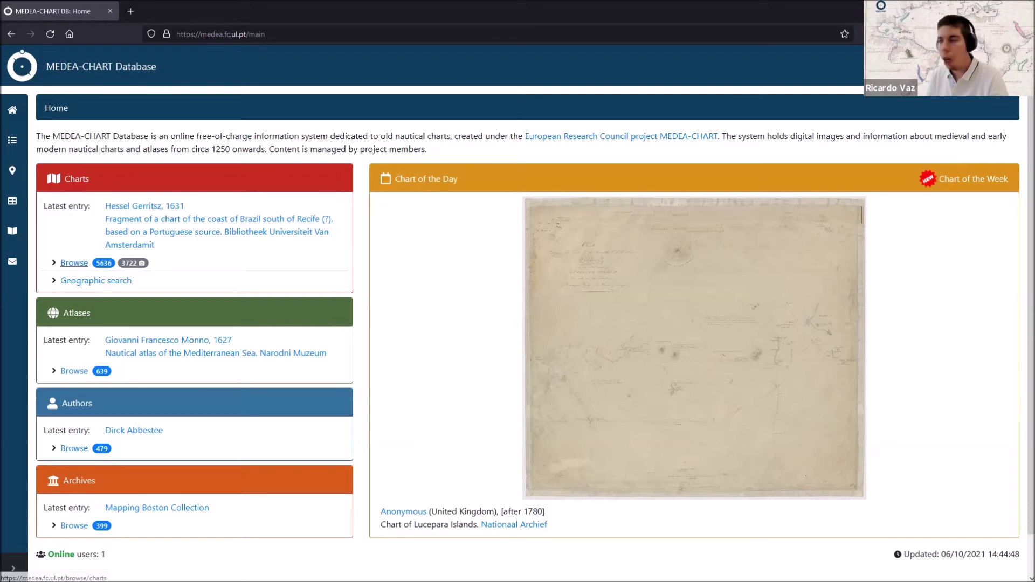
left_click(74, 263)
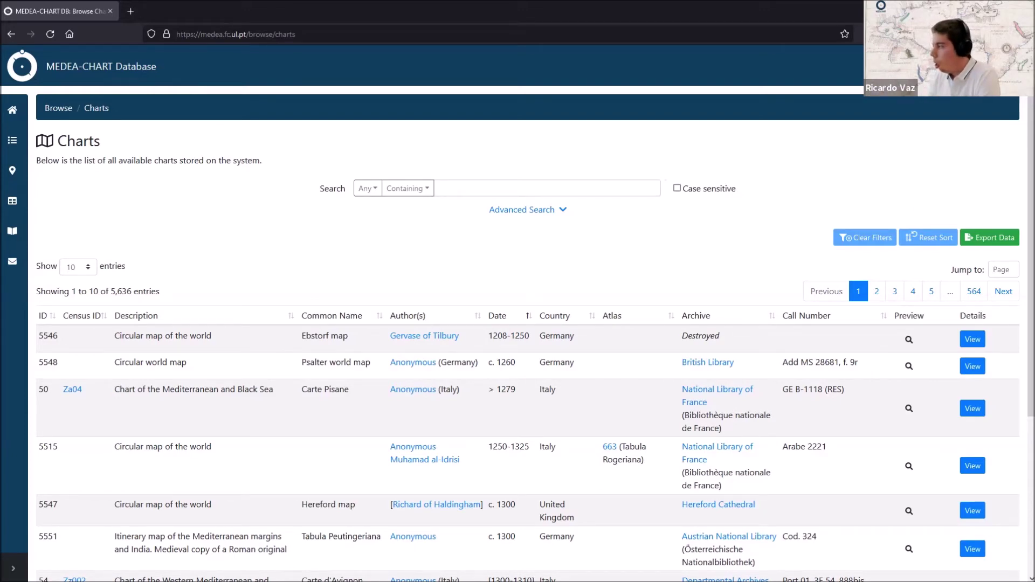
Preview the Cantino Planisphere's thumbnail in the charts list and reset the list to its default sort order.
scroll(528, 335, "down", 1)
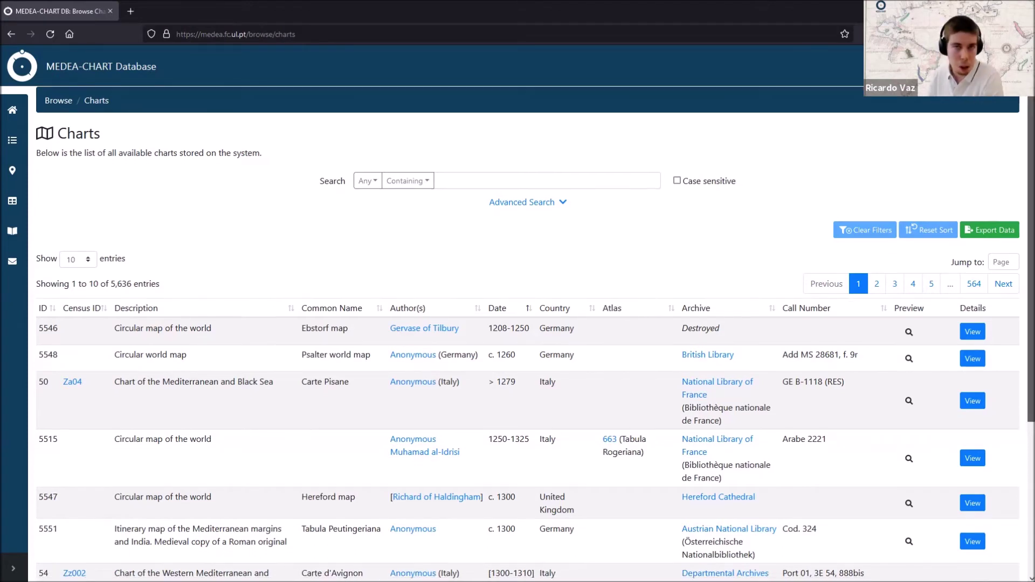
scroll(528, 335, "down", 2)
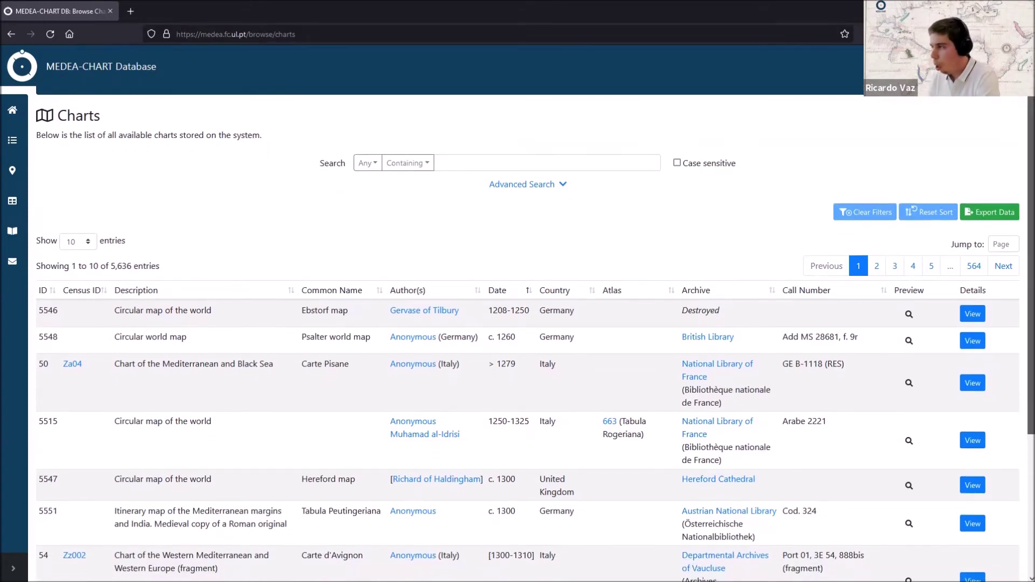
scroll(528, 334, "down", 1)
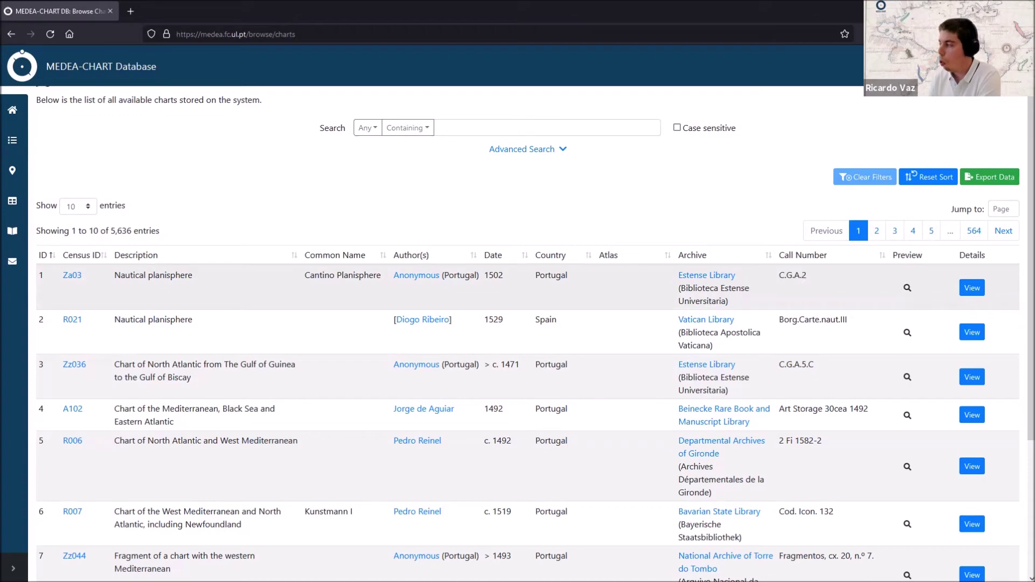
mouse_move(908, 288)
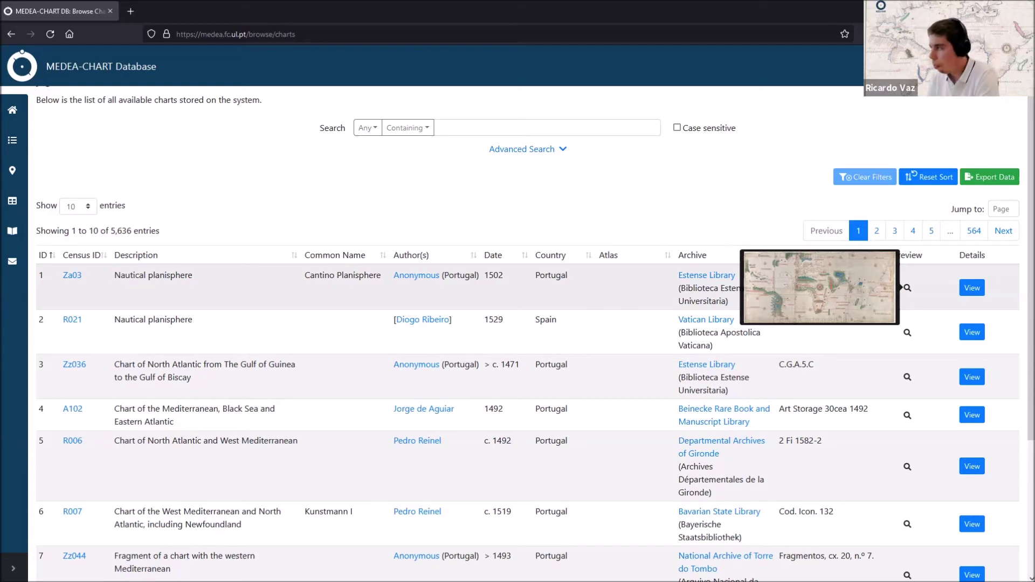
scroll(900, 287, "up", 2)
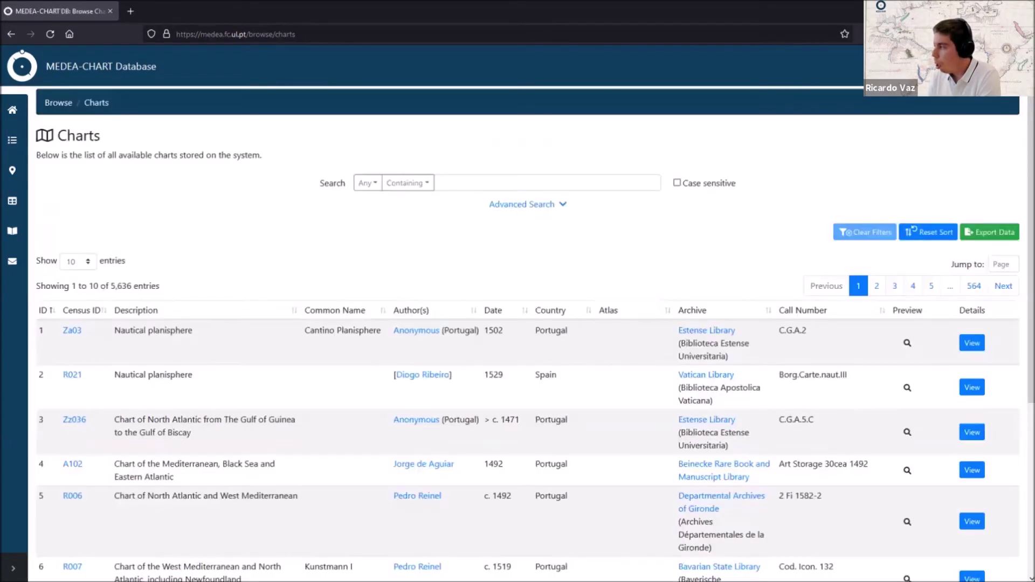
left_click(928, 232)
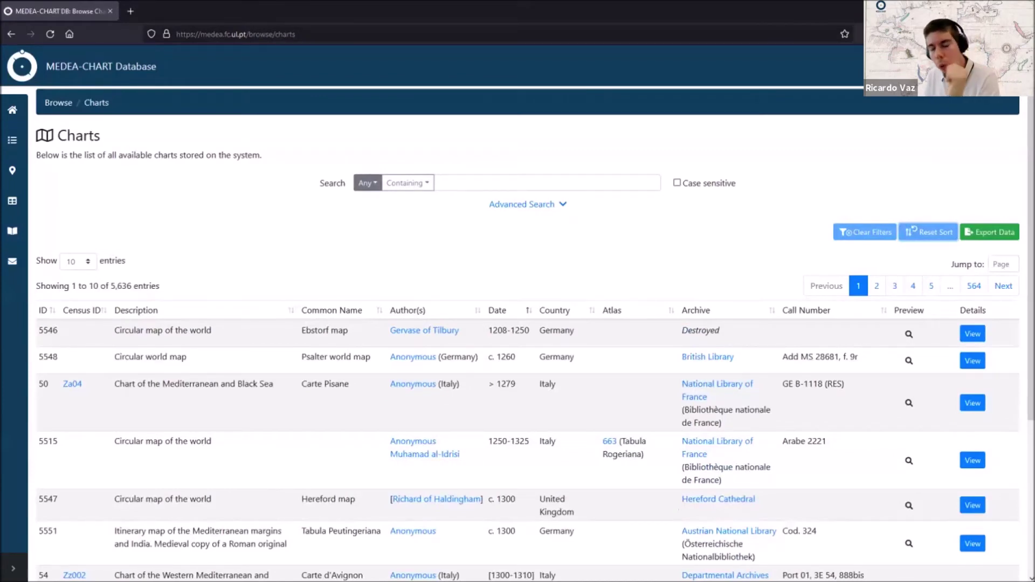
Filter the charts list to entries whose Country is equal to "portugal".
left_click(368, 183)
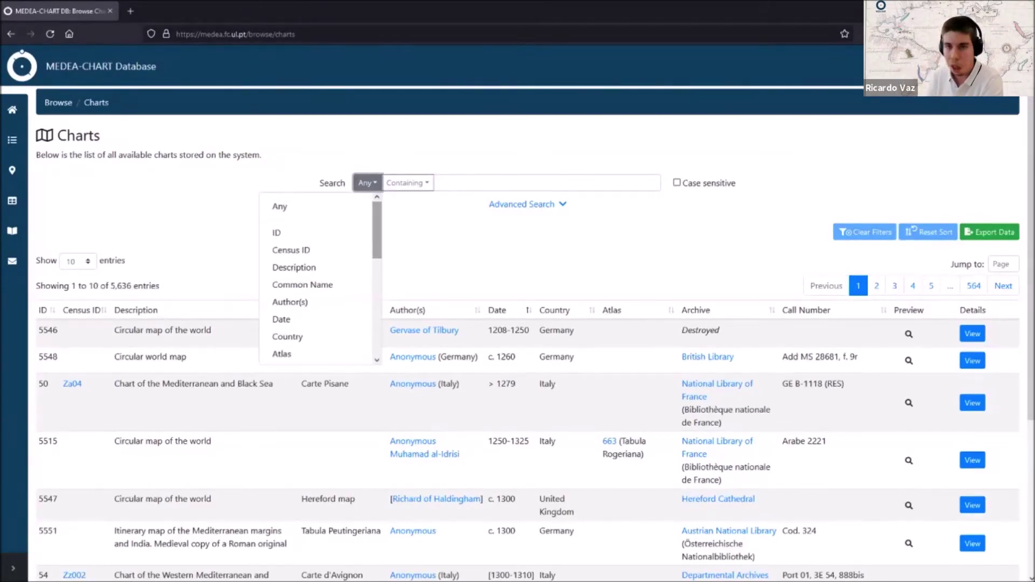
scroll(318, 278, "down", 1)
scroll(318, 278, "down", 2)
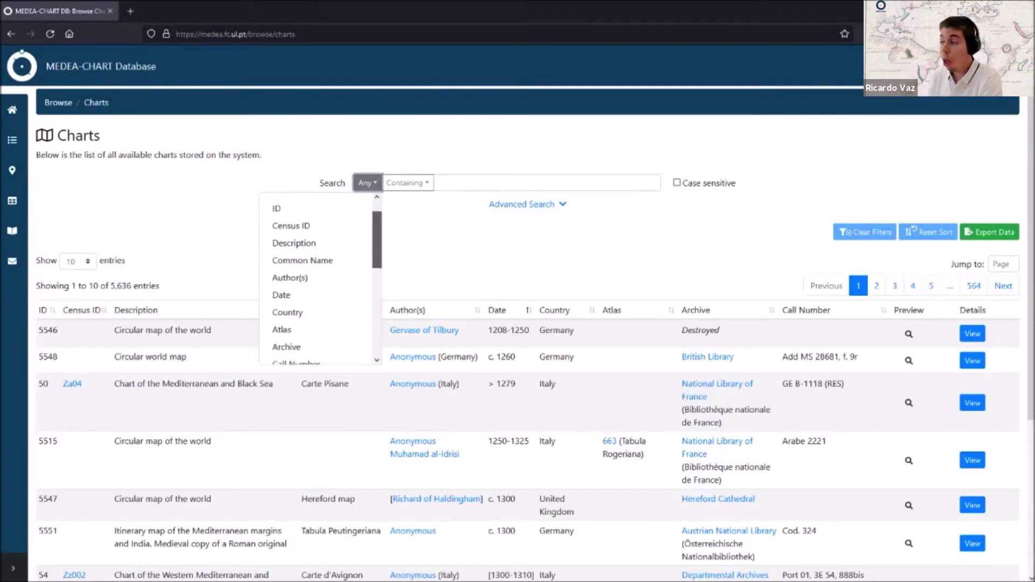
scroll(319, 277, "down", 4)
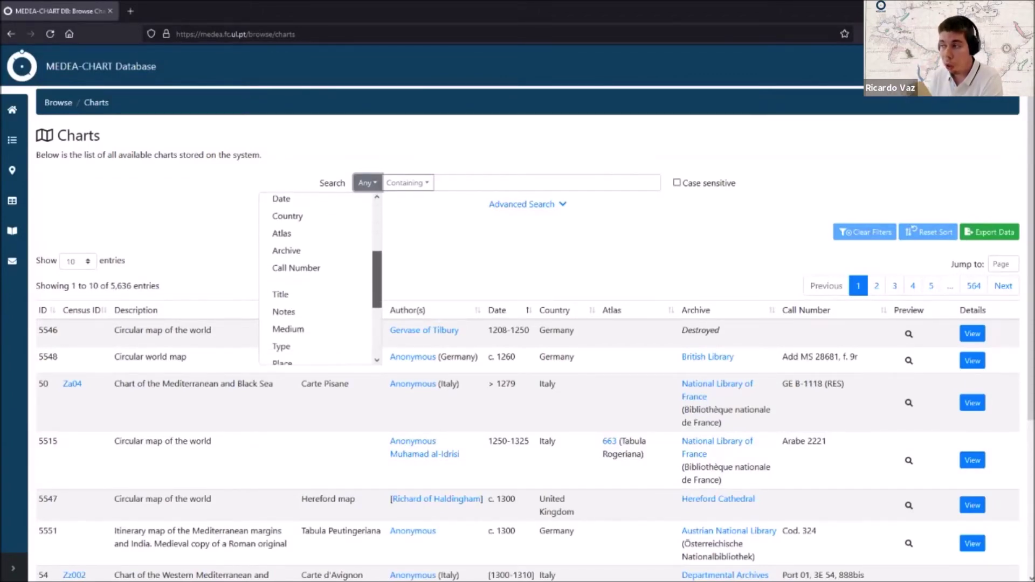
scroll(319, 278, "down", 3)
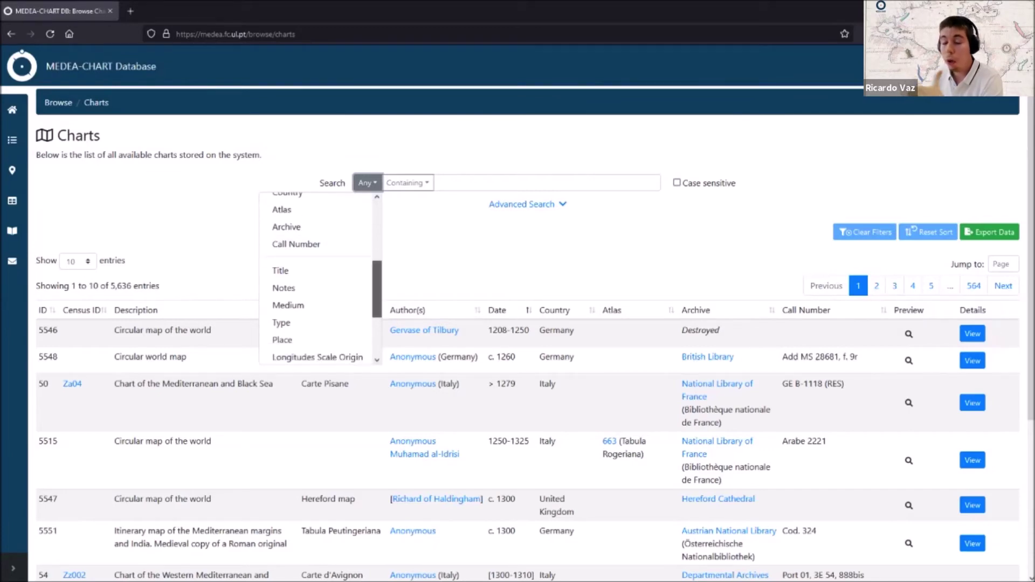
scroll(318, 278, "down", 1)
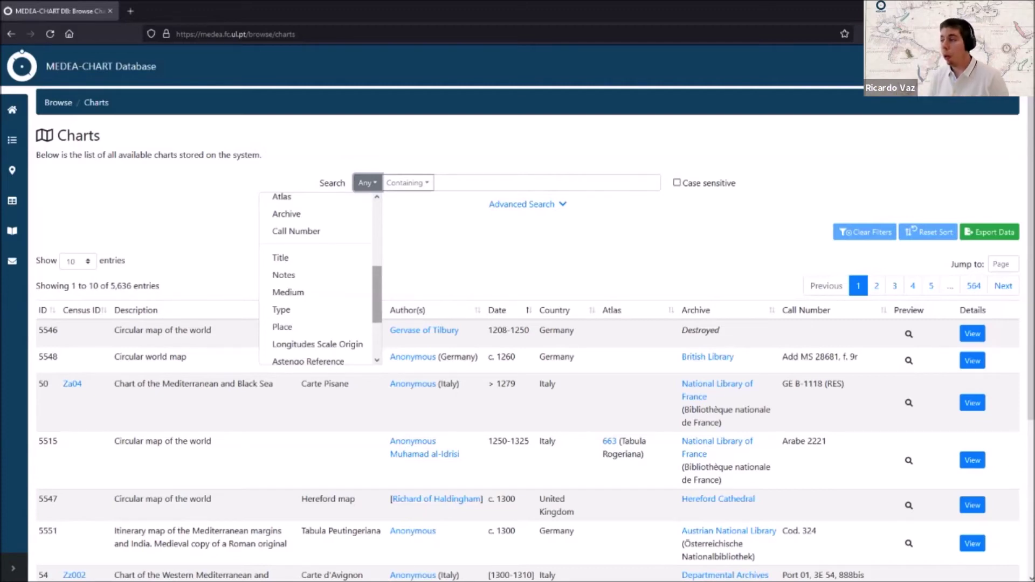
scroll(318, 297, "up", 5)
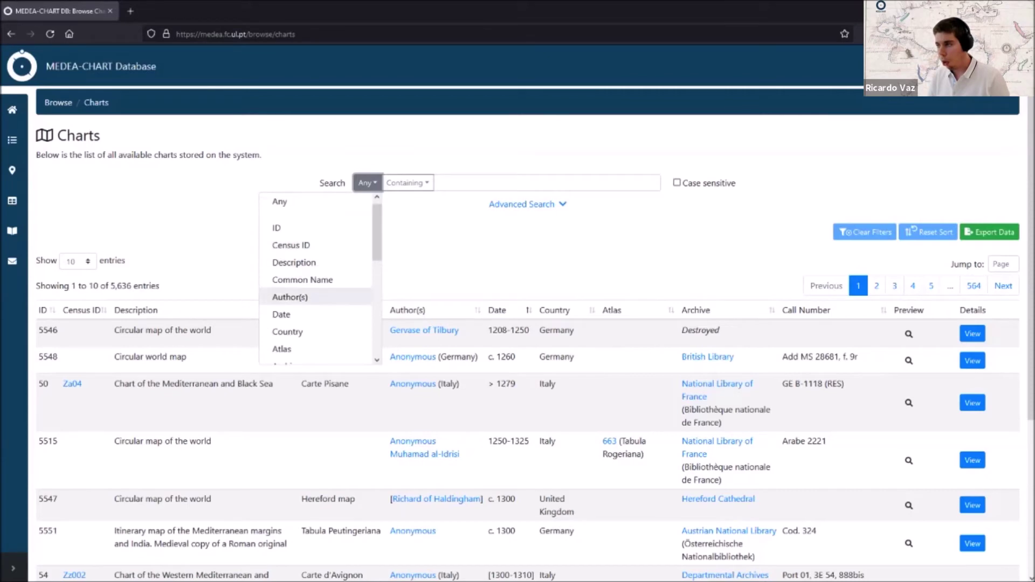
left_click(288, 332)
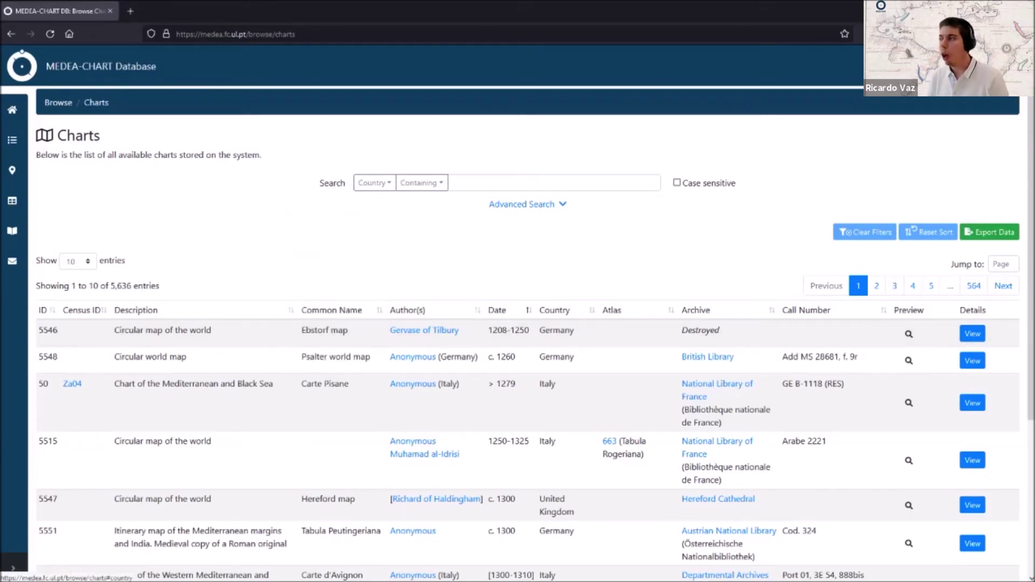
left_click(422, 183)
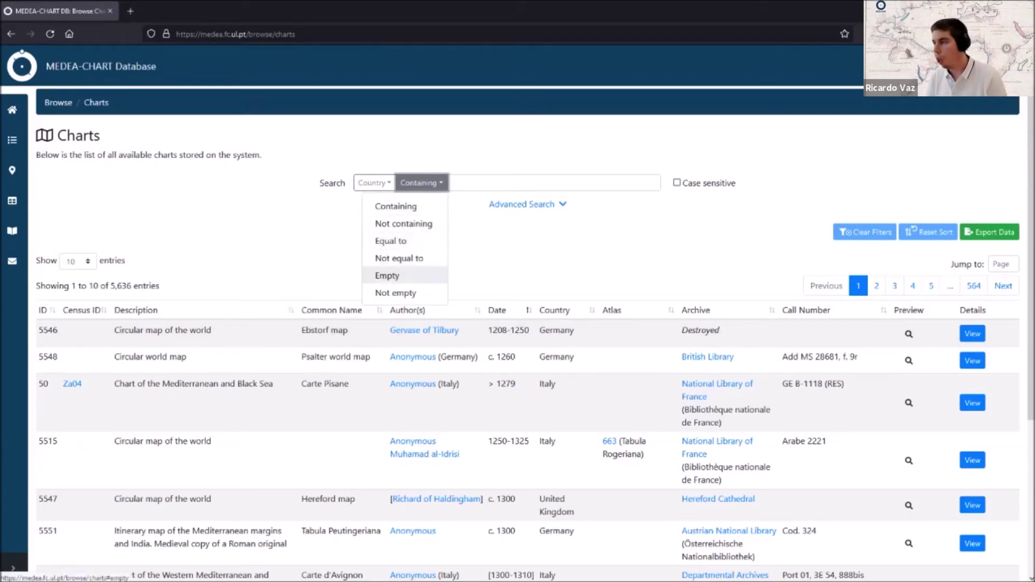
left_click(391, 241)
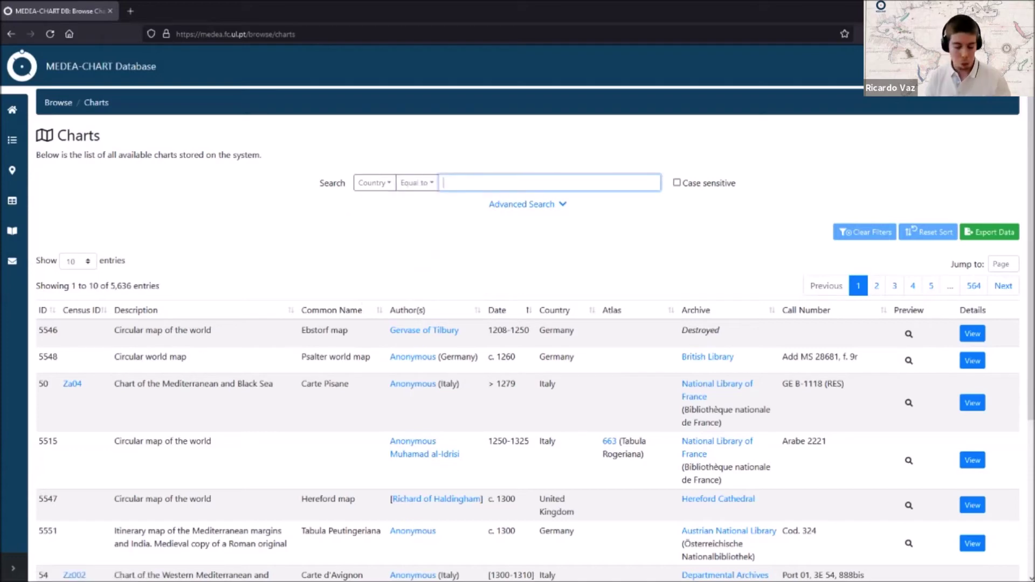
type("portuga")
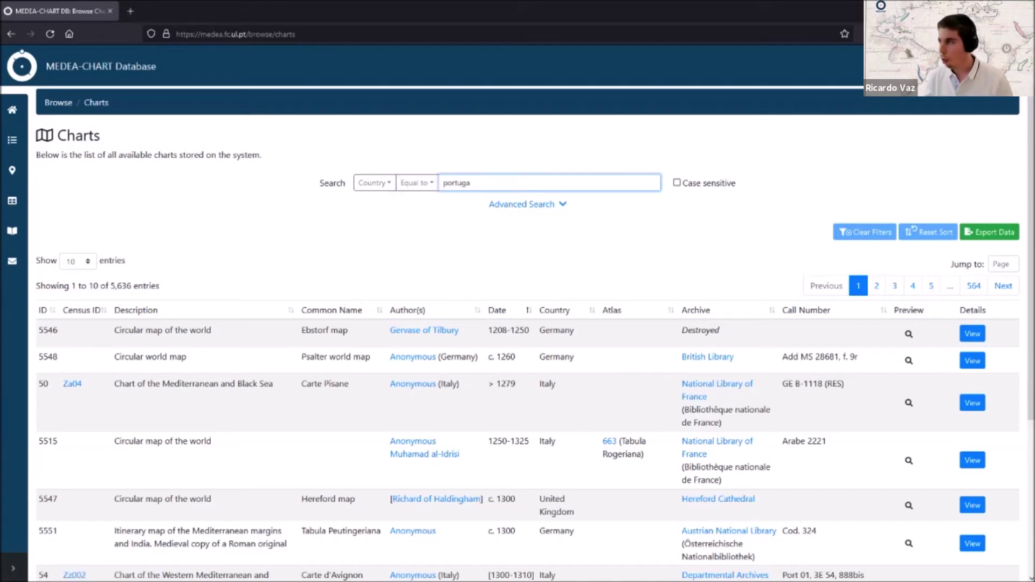
type("l")
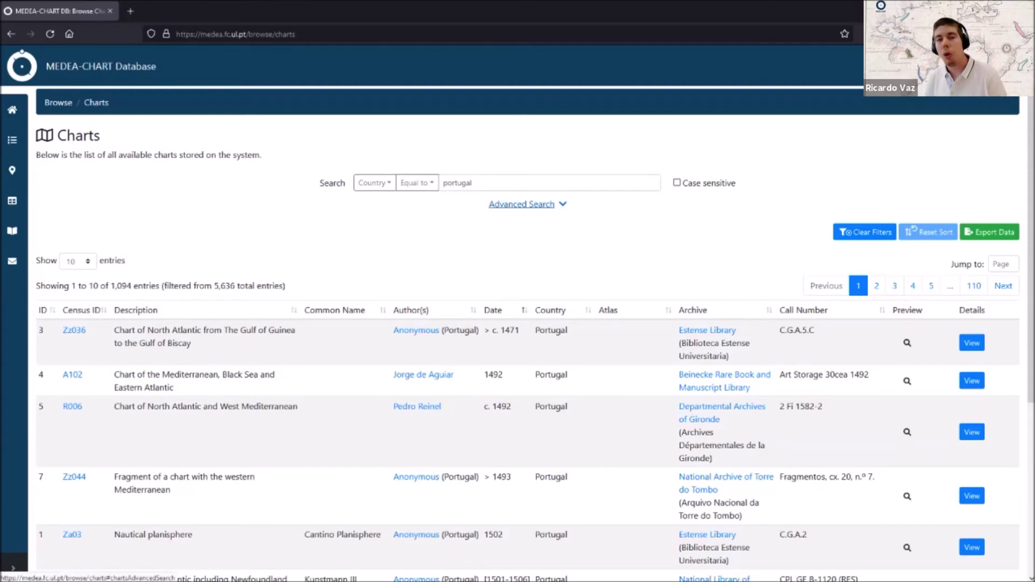
Use the advanced search to restrict the charts to those produced between 1500 and 1510.
left_click(521, 204)
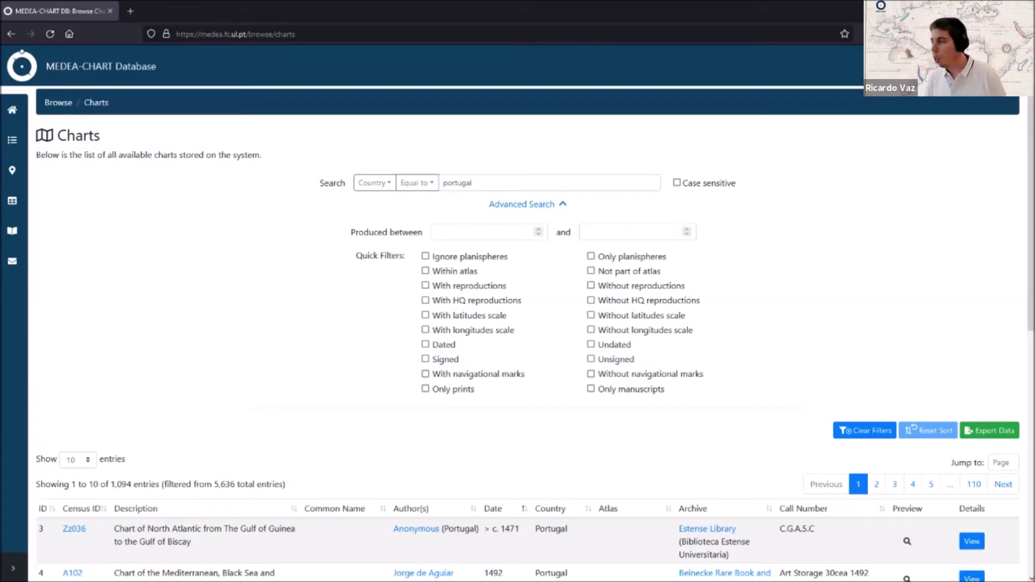
left_click(482, 232)
type("1500")
key("Tab")
type("1510")
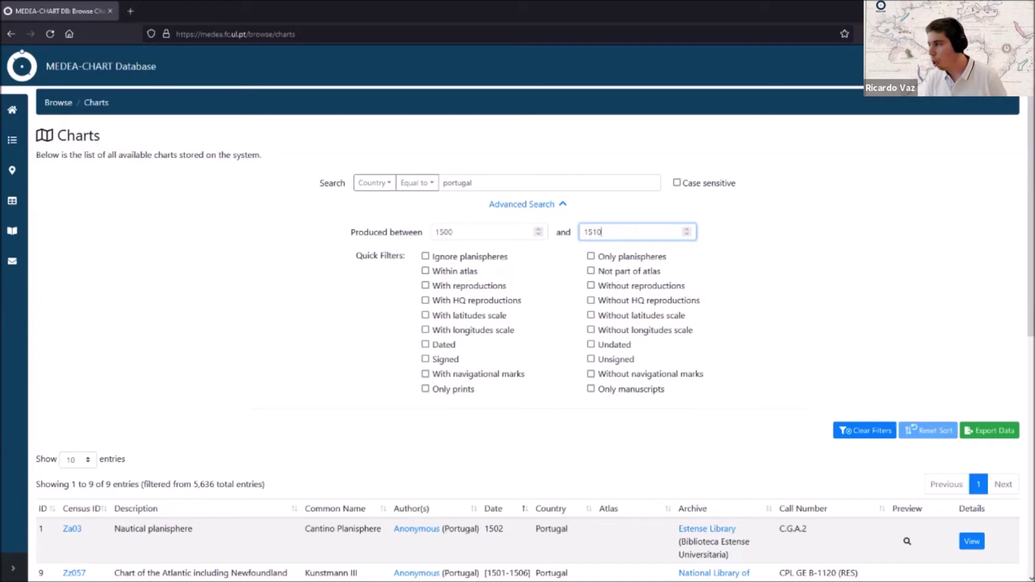
Apply the quick filter that keeps only charts with HQ reproductions and look through the filtered list.
scroll(518, 323, "down", 2)
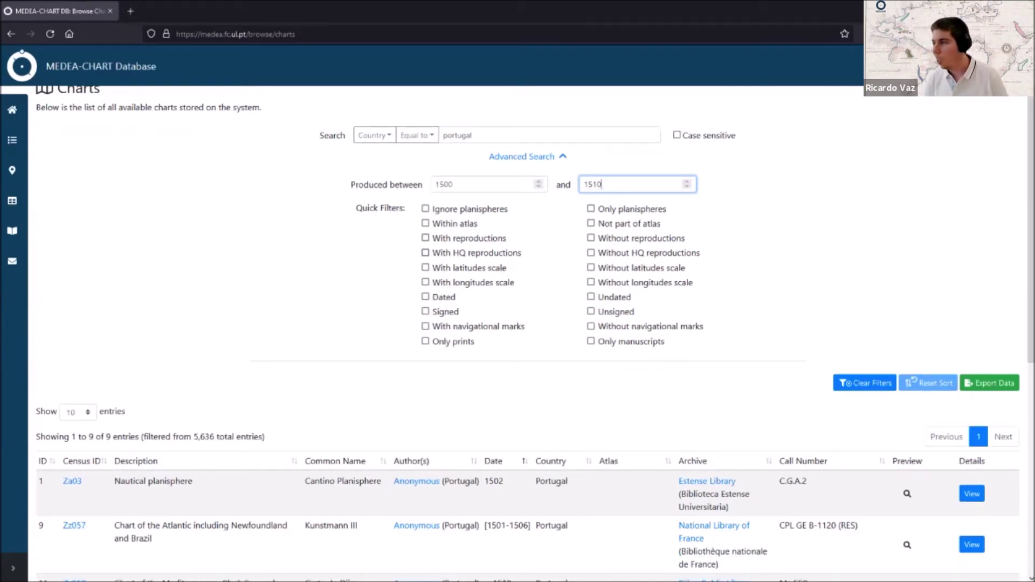
left_click(426, 253)
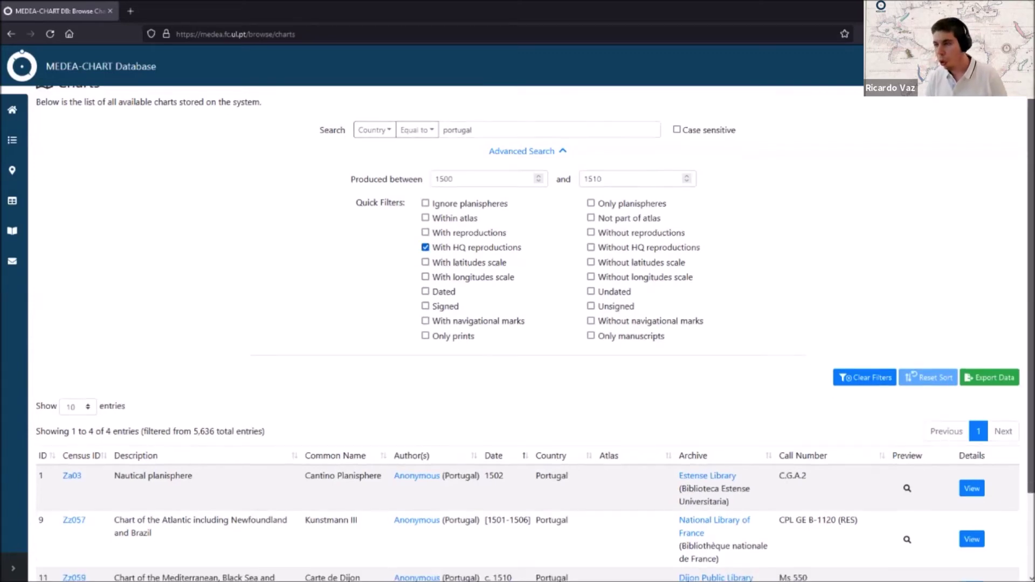
scroll(518, 324, "down", 3)
scroll(535, 333, "down", 1)
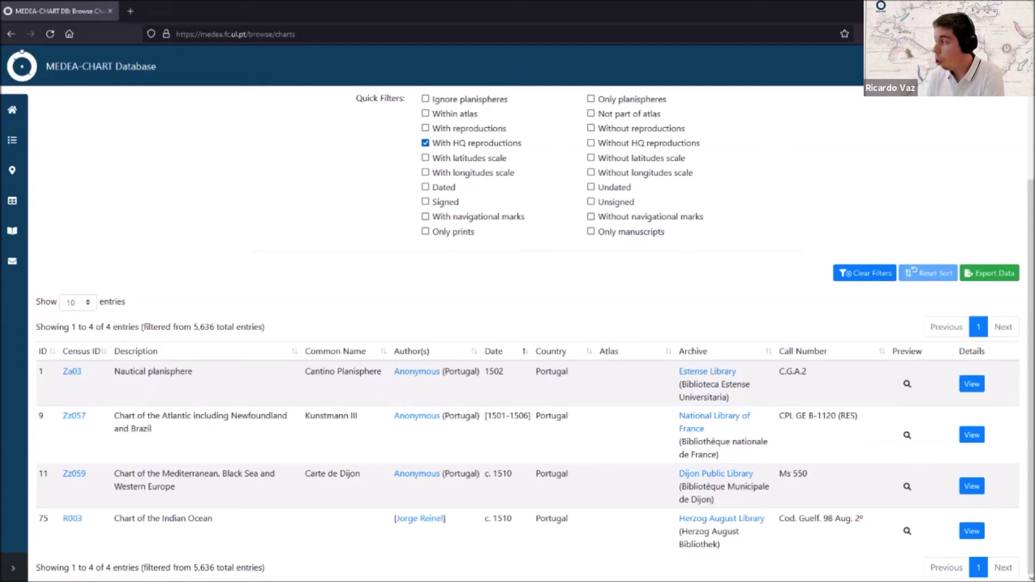
Export the filtered charts with all columns in Excel format and open the exported workbook.
left_click(990, 273)
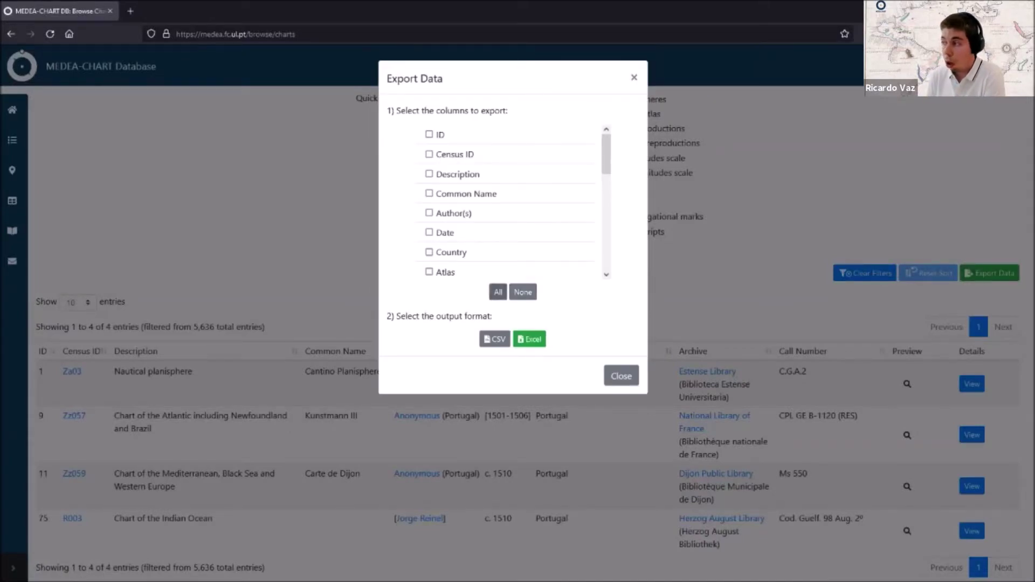
left_click(498, 291)
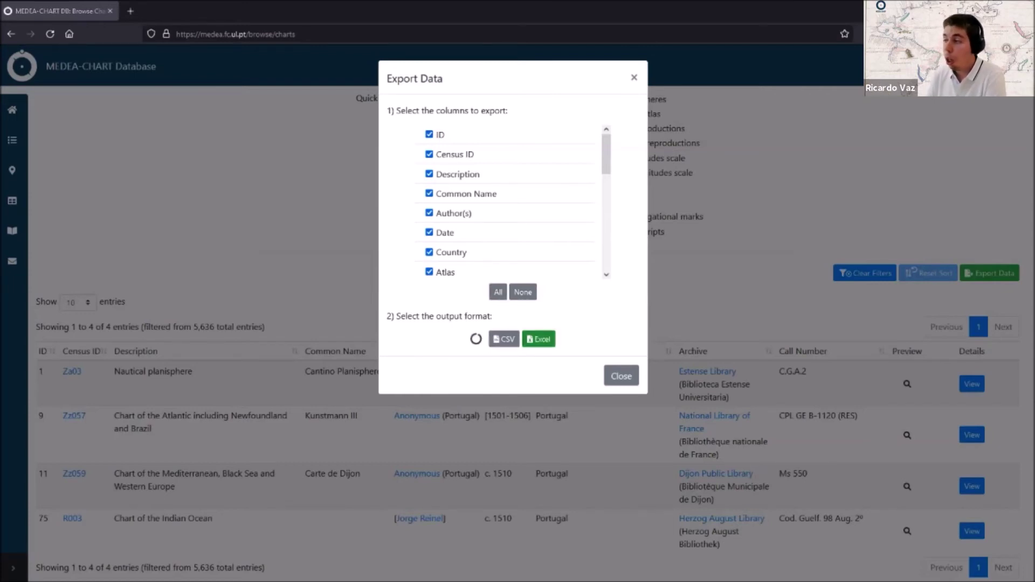
key("Return")
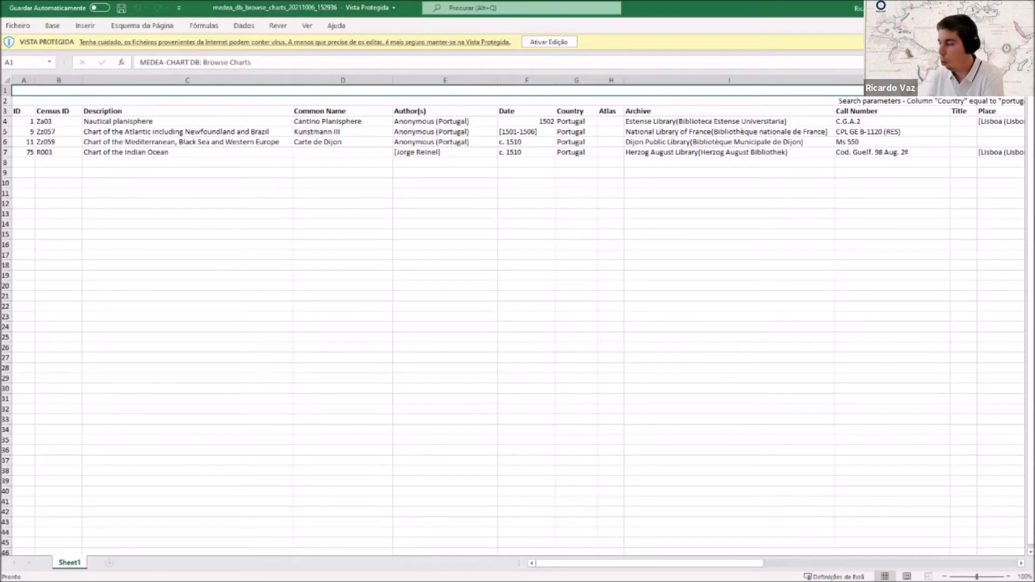
Examine the exported workbook's further columns and search parameters row, and return to the browser to close the export dialog.
left_click_drag(539, 563, 655, 563)
left_click(555, 101)
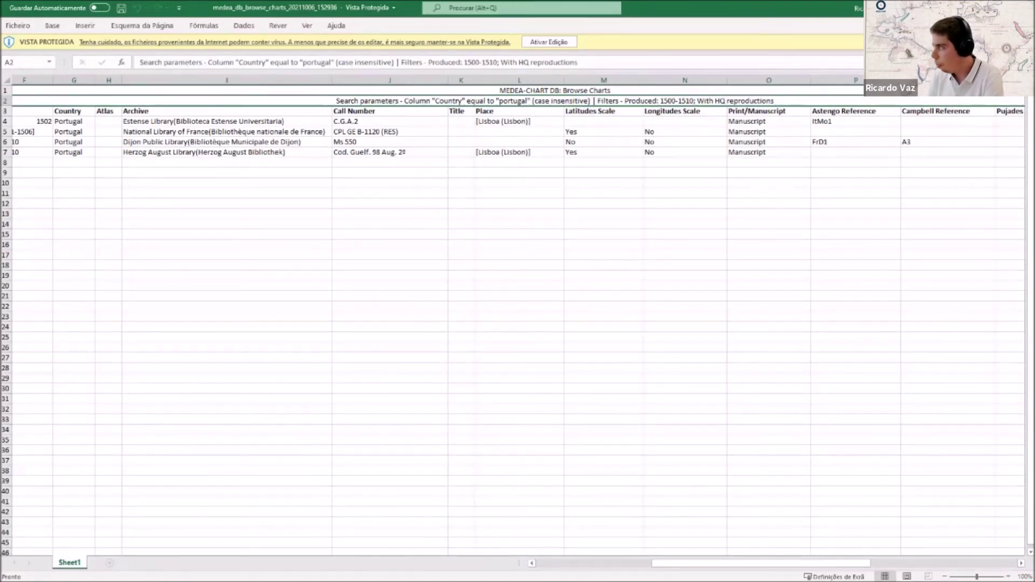
key("alt+Tab")
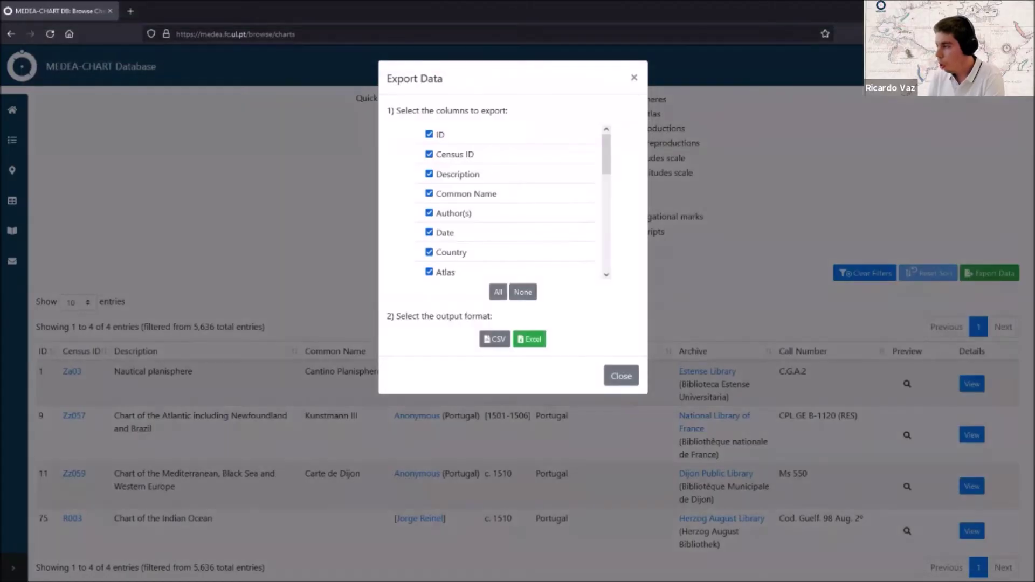
left_click(622, 376)
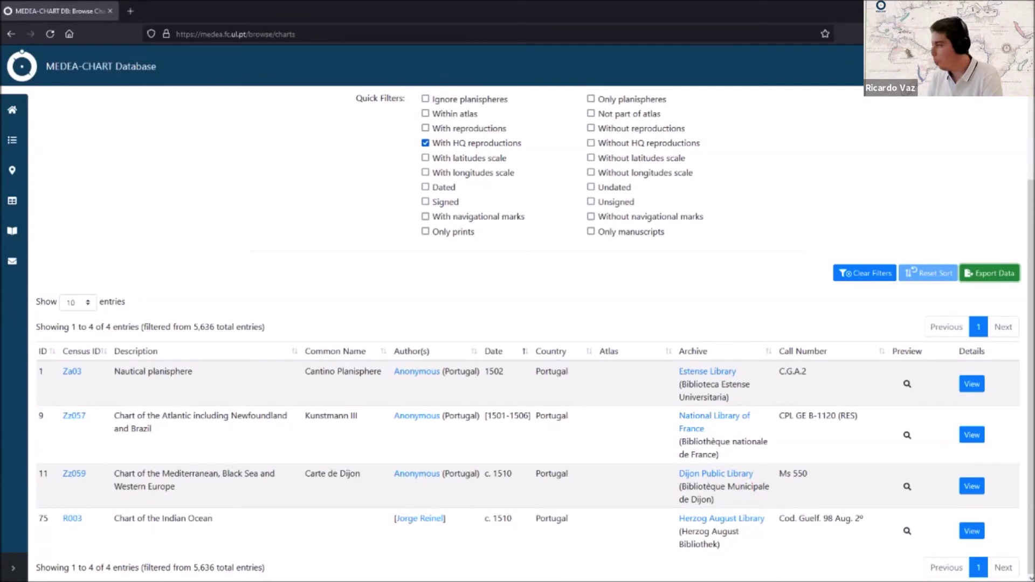
Open the Cantino Planisphere's details and examine its chart information, references, notes and the HQ marker on its reproduction.
left_click(972, 384)
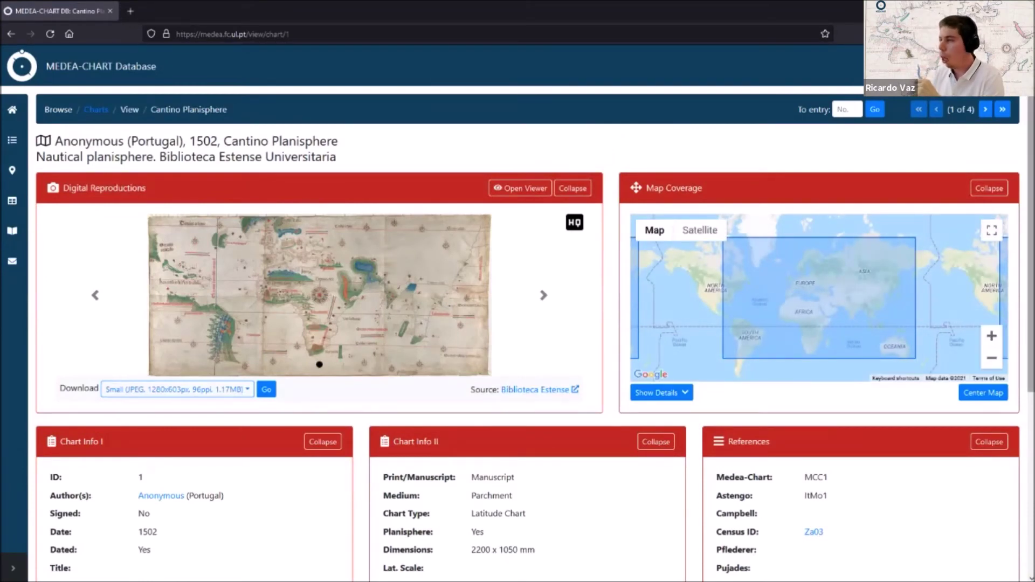
scroll(518, 335, "down", 1)
scroll(517, 334, "down", 1)
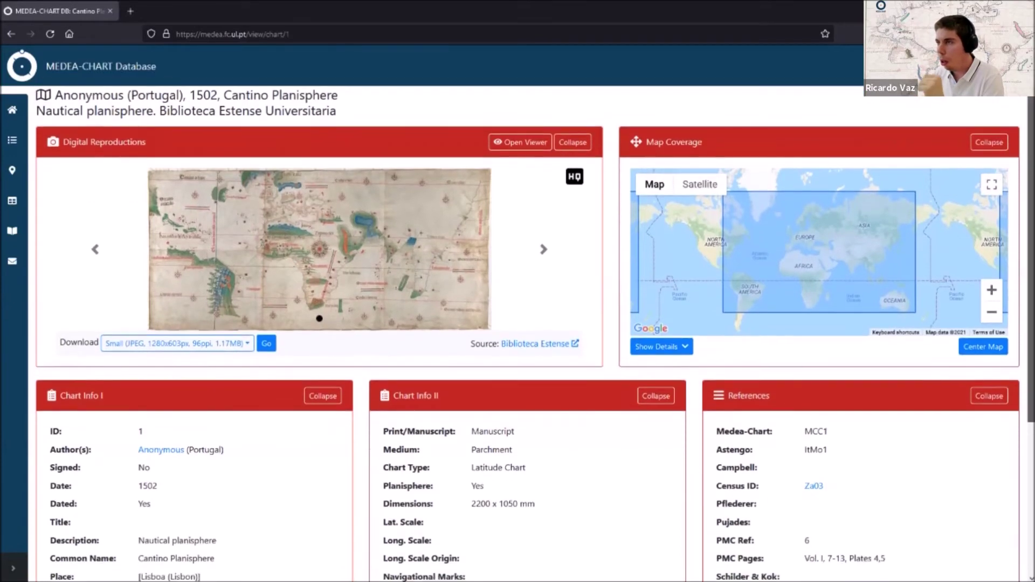
scroll(518, 335, "down", 1)
scroll(518, 335, "down", 3)
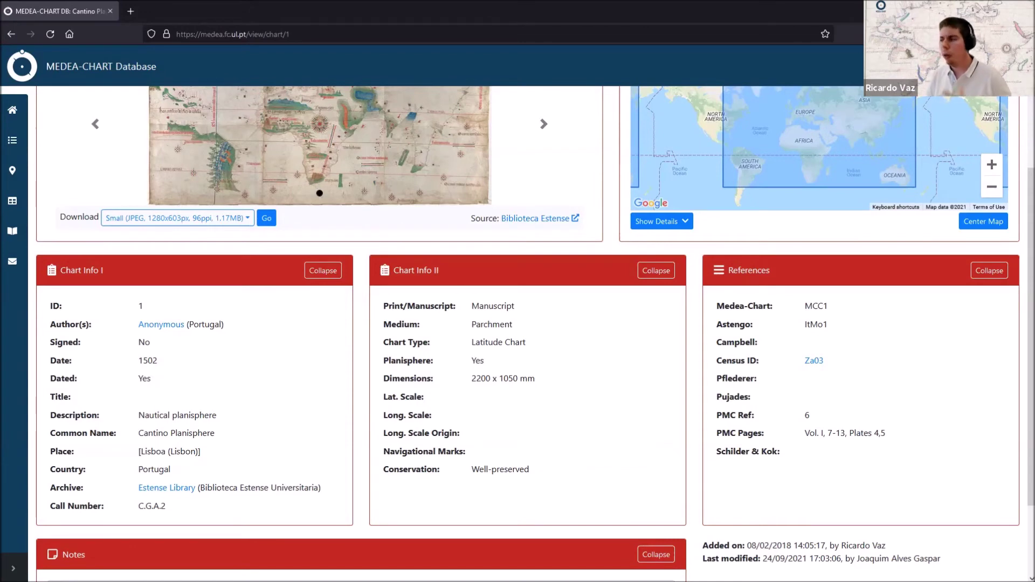
scroll(531, 334, "down", 2)
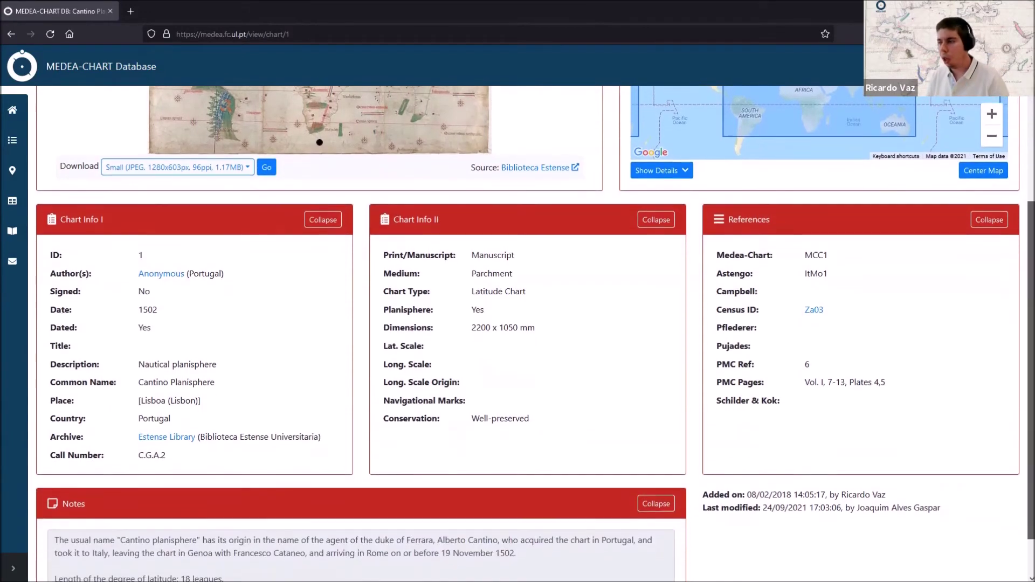
scroll(531, 335, "down", 1)
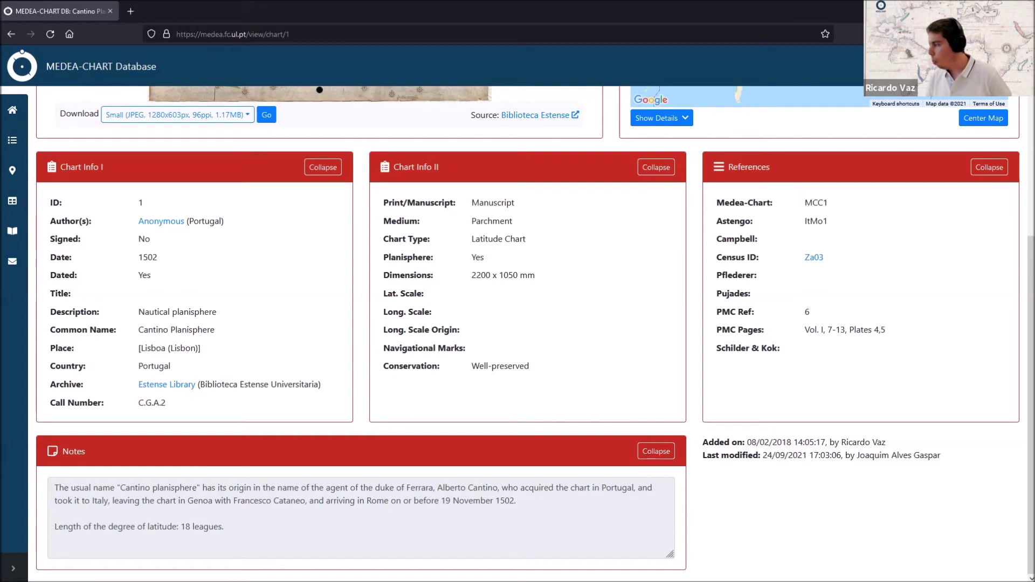
scroll(527, 335, "up", 2)
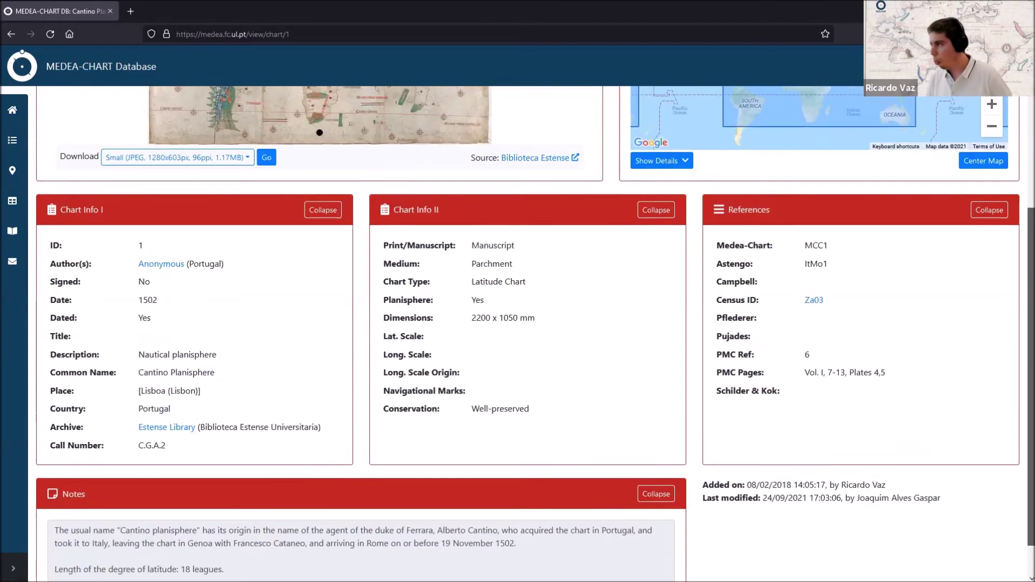
scroll(544, 283, "up", 5)
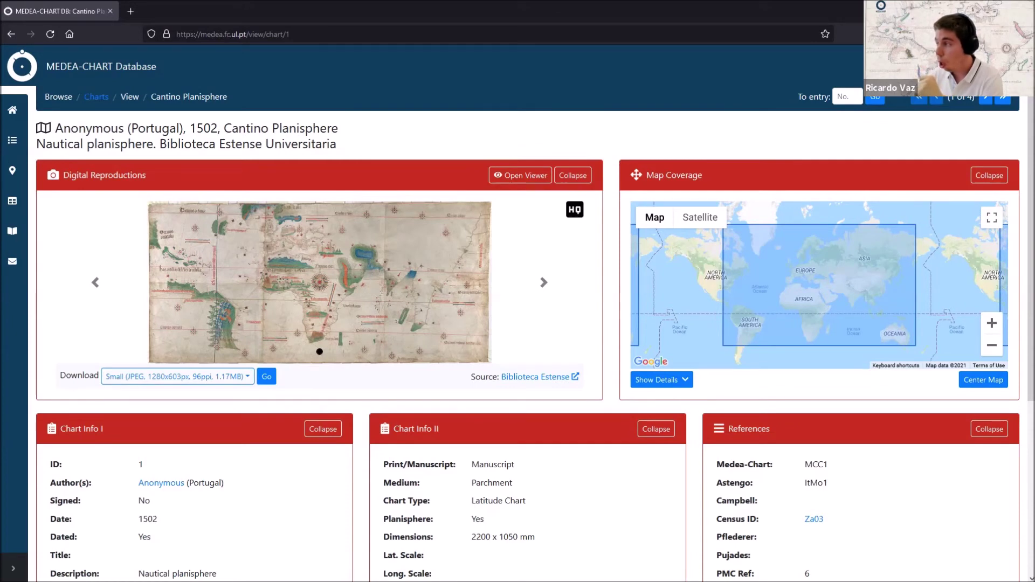
mouse_move(574, 210)
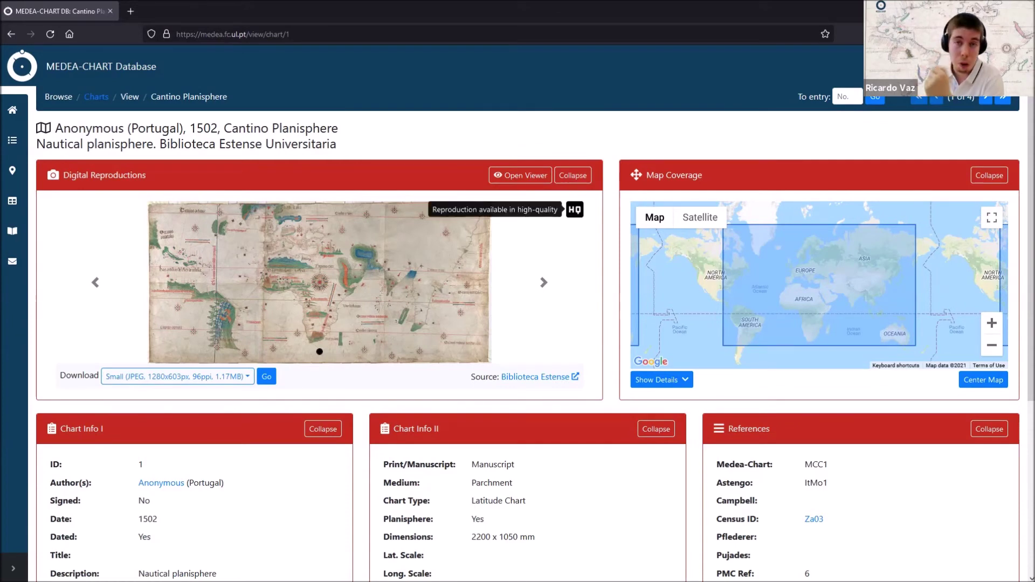